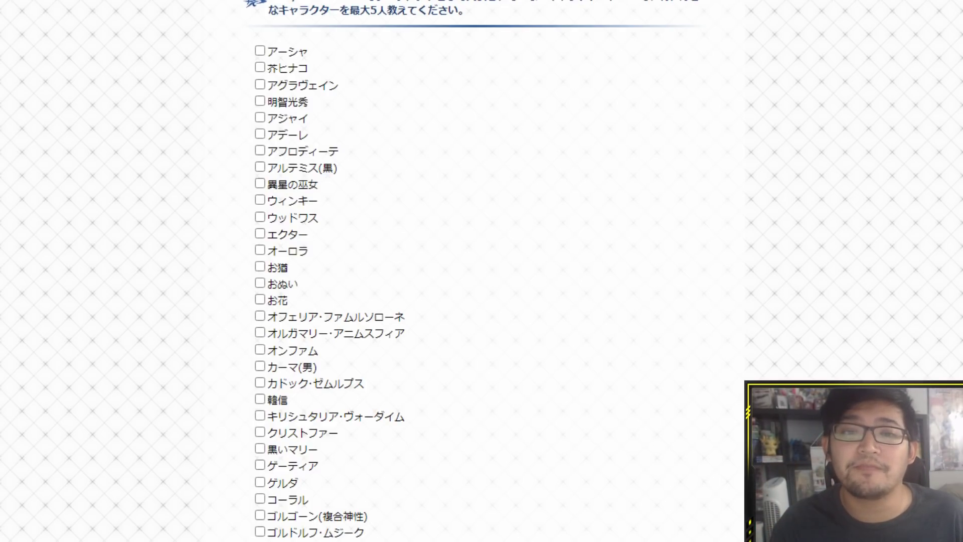
# Browse the character list and tick 黒いマリー as the first favourite character
pyautogui.scroll(-15, 481, 271)
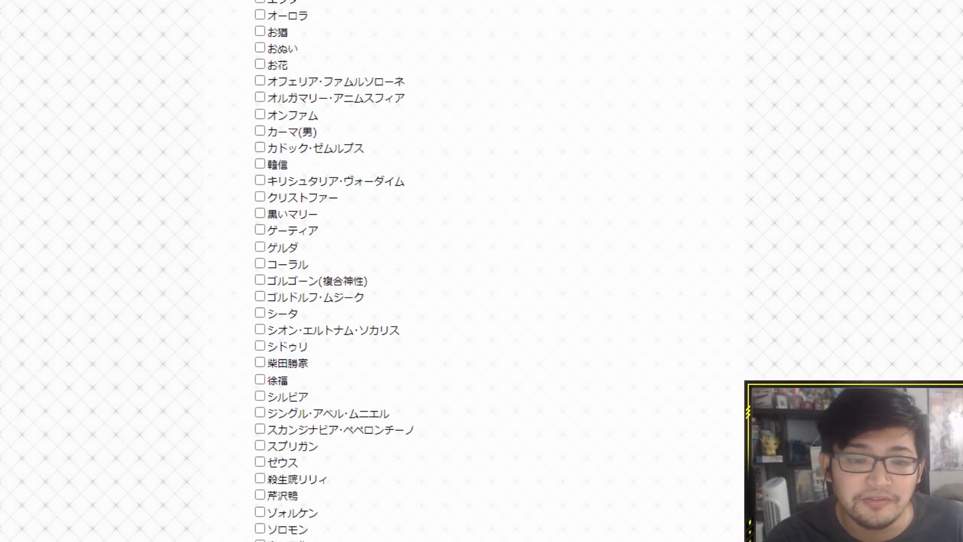
pyautogui.scroll(-5, 482, 271)
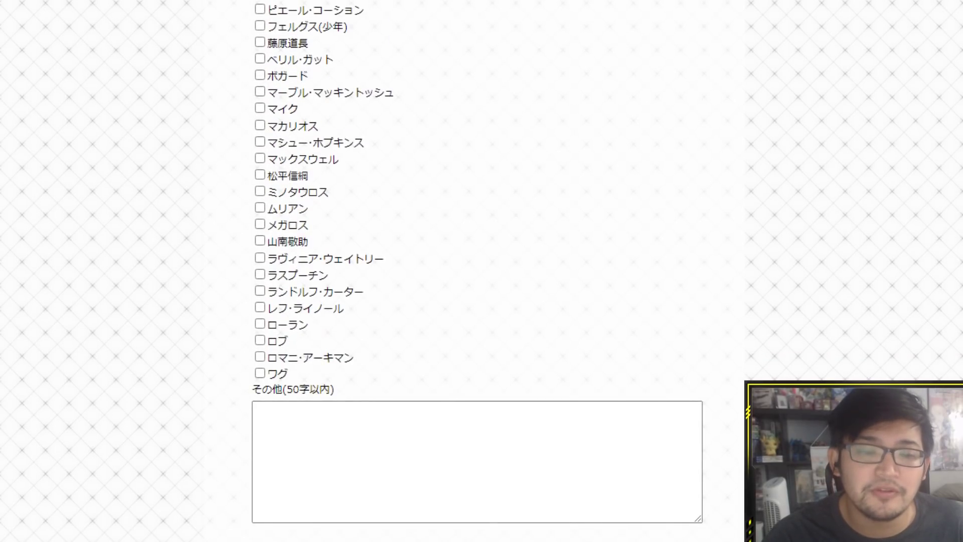
pyautogui.scroll(6, 482, 272)
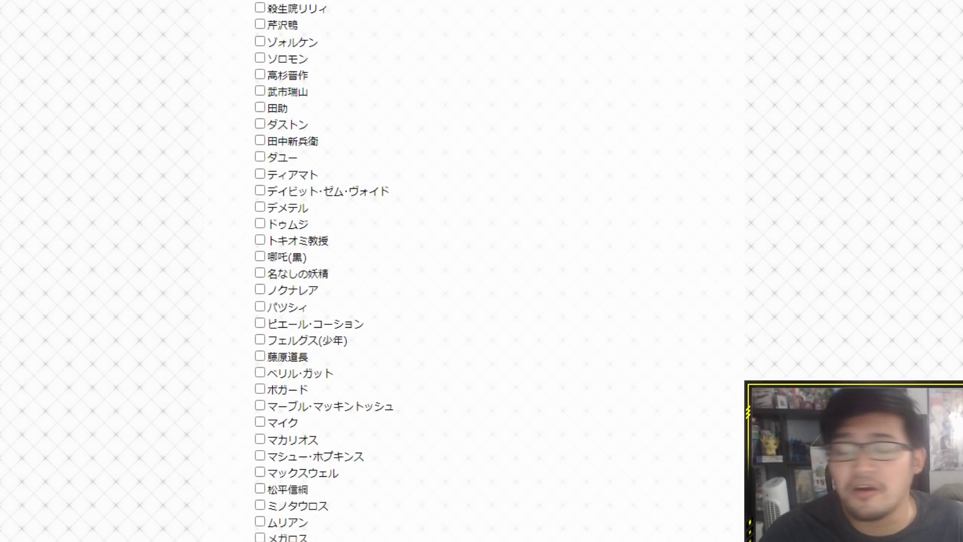
pyautogui.scroll(15, 482, 271)
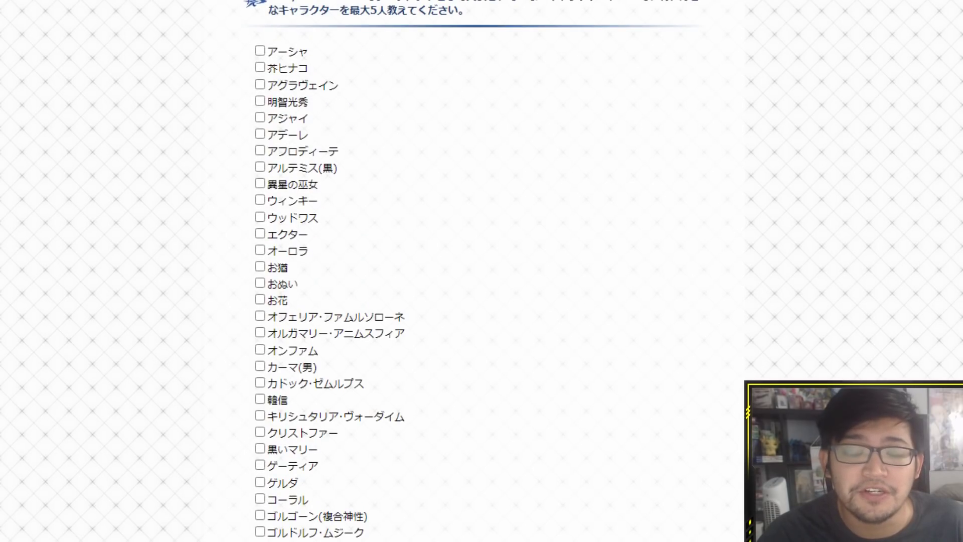
pyautogui.scroll(-3, 482, 271)
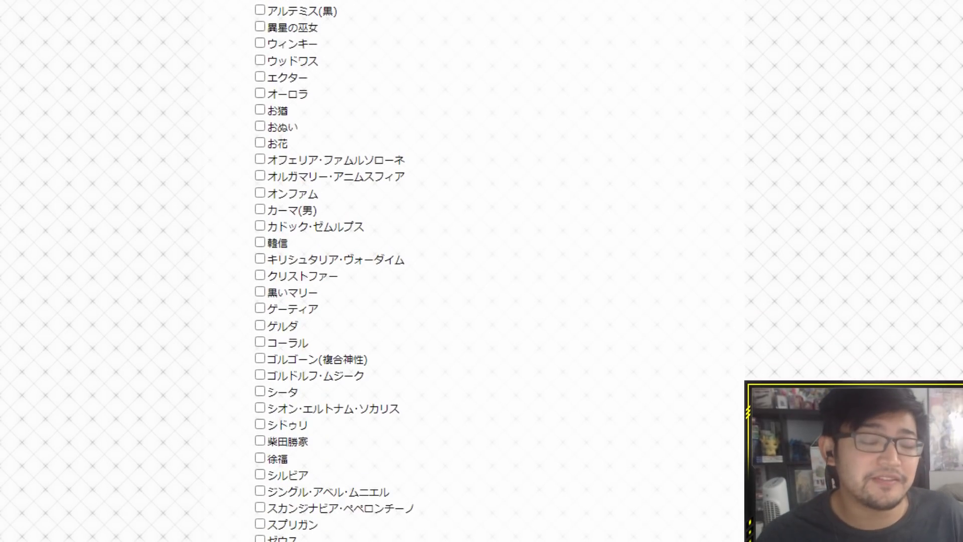
pyautogui.scroll(2, 482, 270)
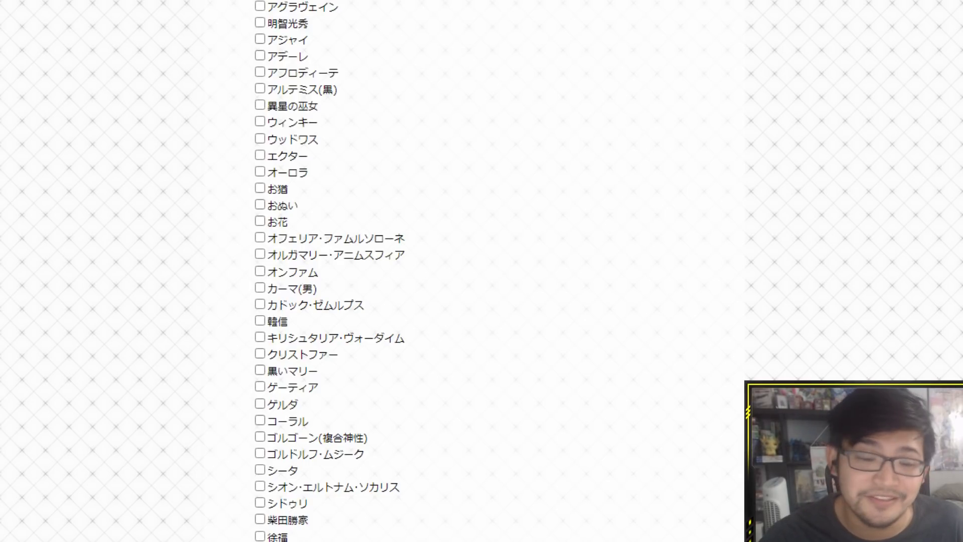
pyautogui.scroll(-6, 331, 271)
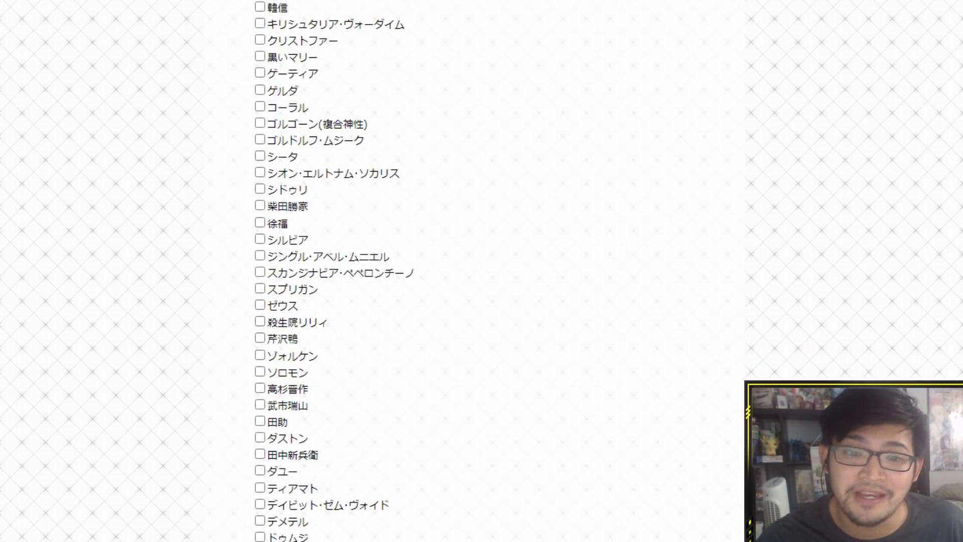
pyautogui.scroll(-12, 331, 272)
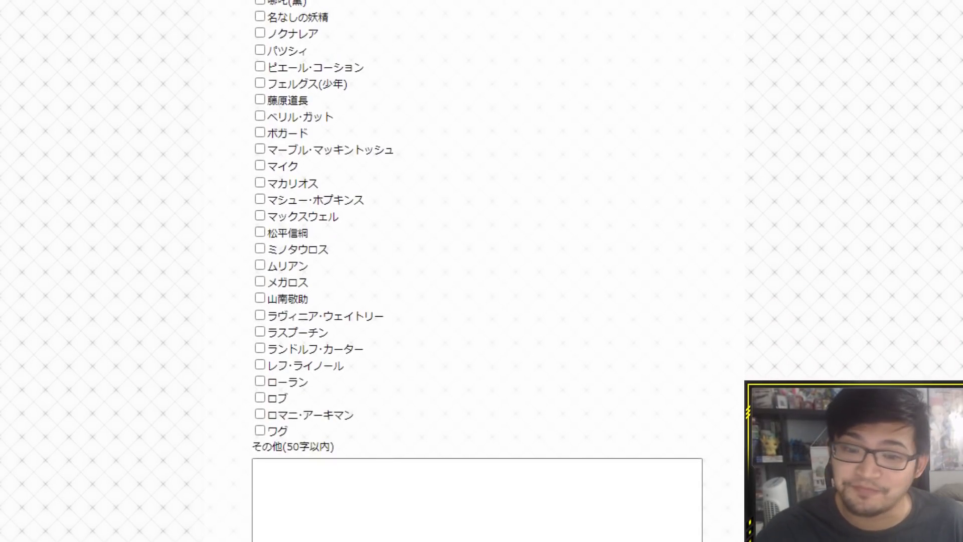
pyautogui.scroll(6, 332, 271)
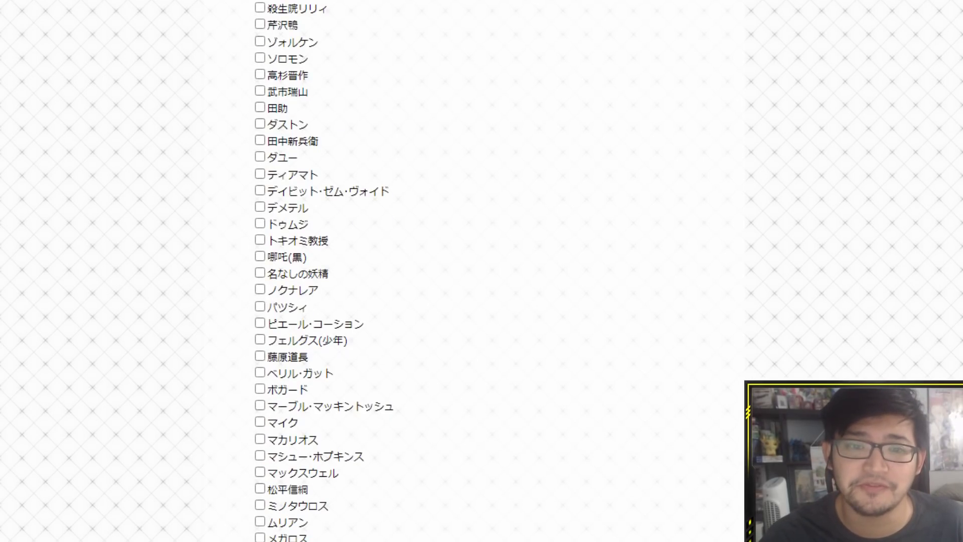
pyautogui.scroll(5, 332, 271)
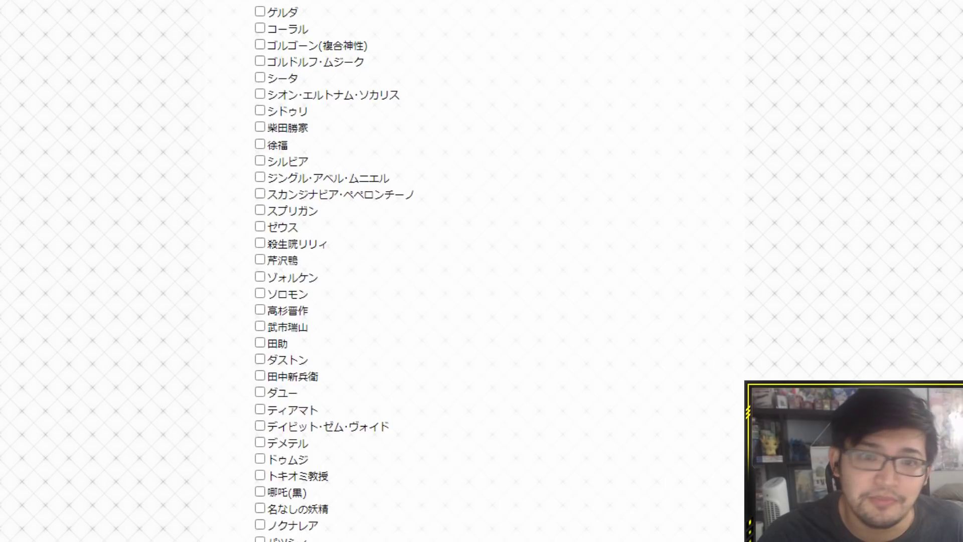
pyautogui.scroll(6, 331, 272)
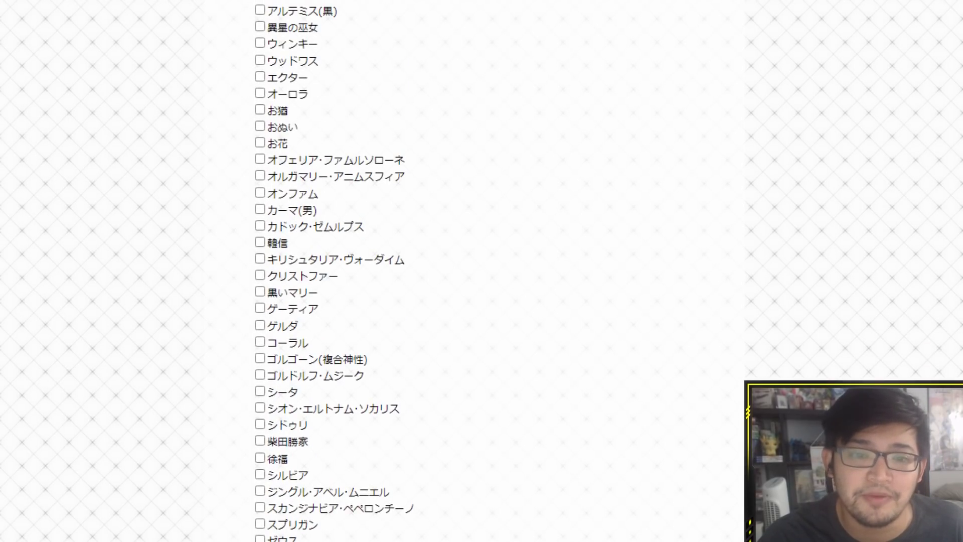
pyautogui.scroll(5, 332, 271)
pyautogui.scroll(-5, 331, 271)
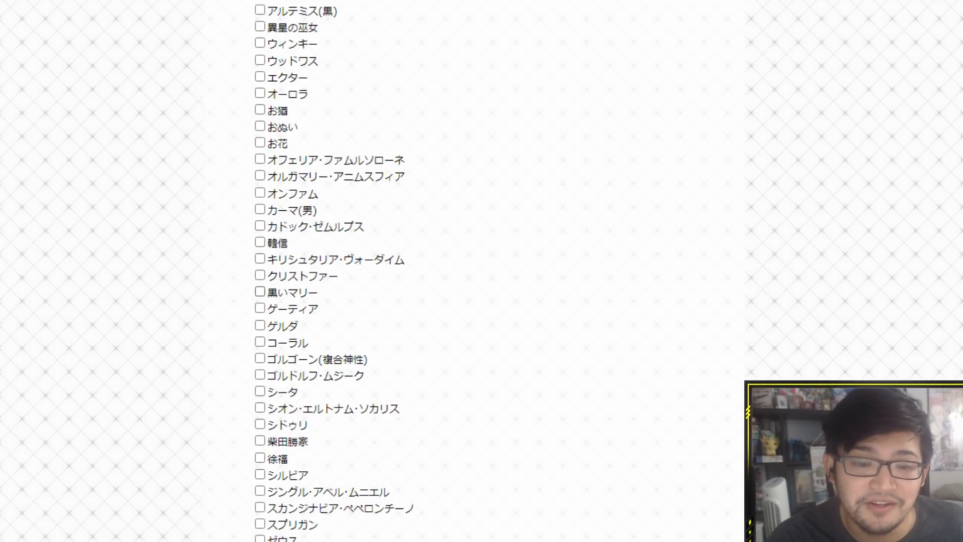
pyautogui.click(307, 292)
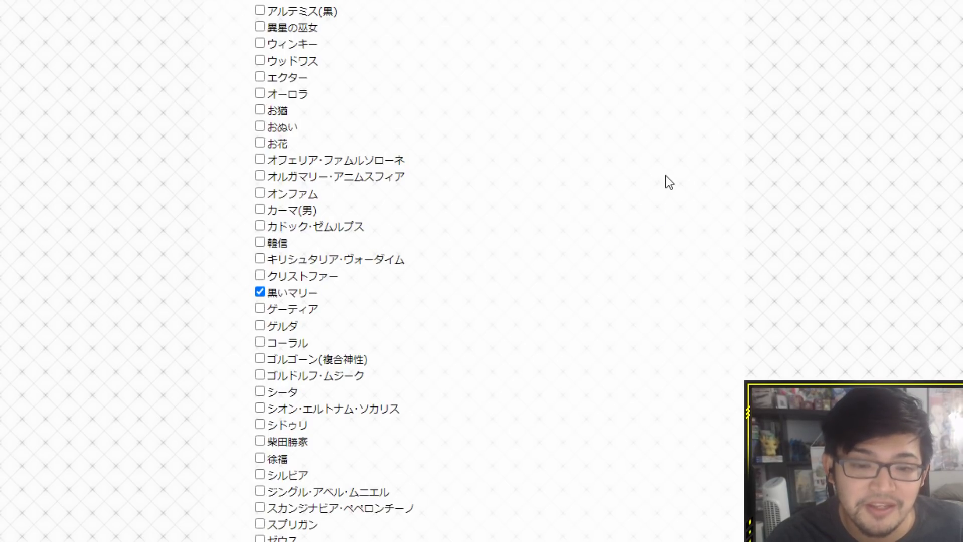
pyautogui.scroll(-2, 662, 181)
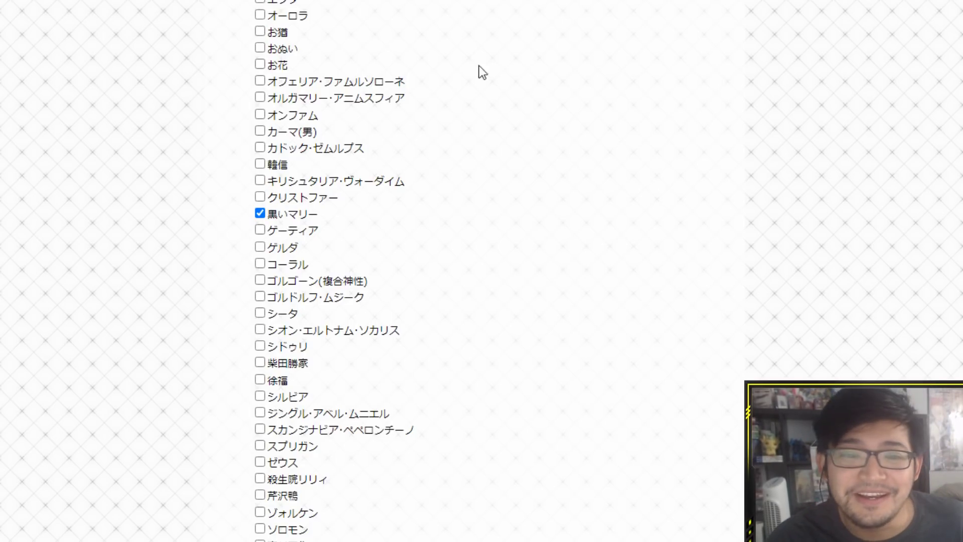
# Scroll further down the character list and tick ティアマト as a favourite
pyautogui.scroll(-3, 385, 119)
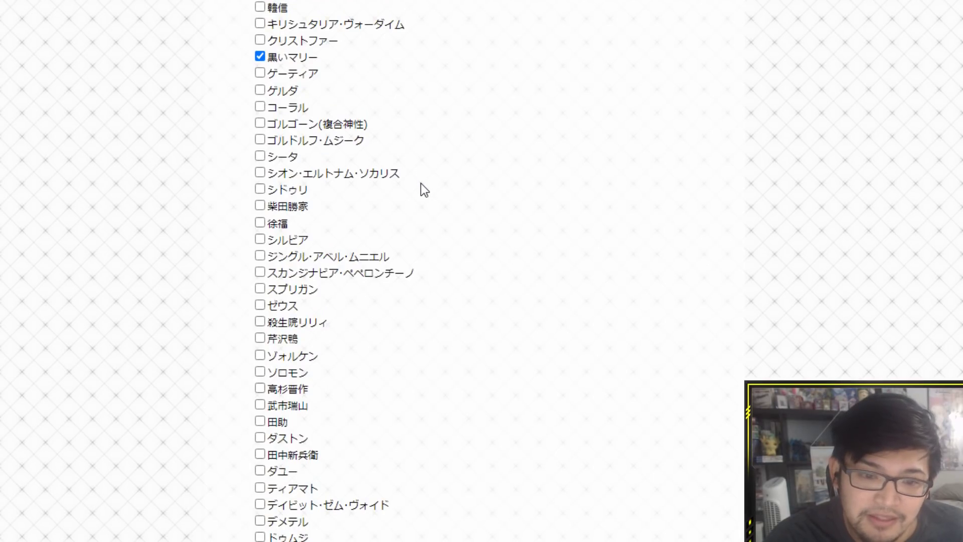
pyautogui.scroll(-3, 422, 186)
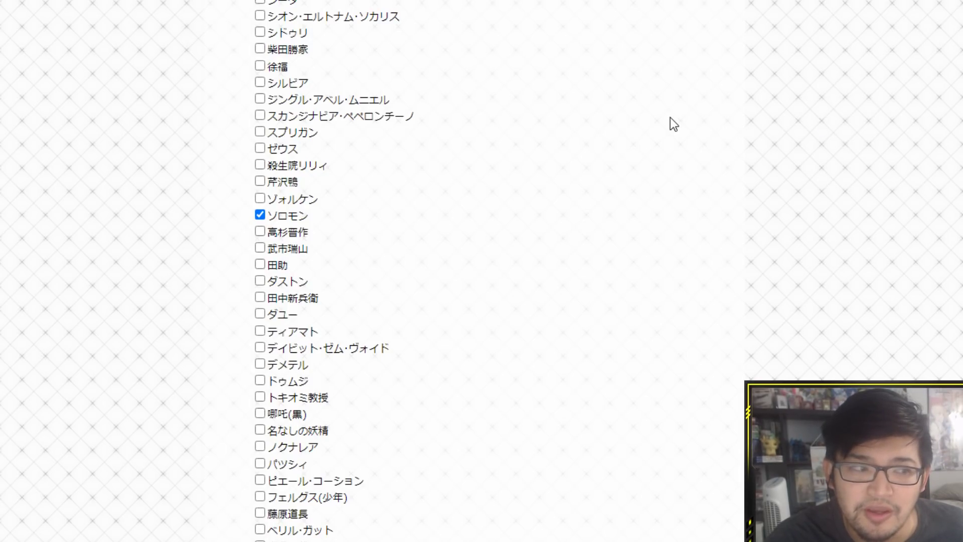
pyautogui.scroll(-3, 663, 125)
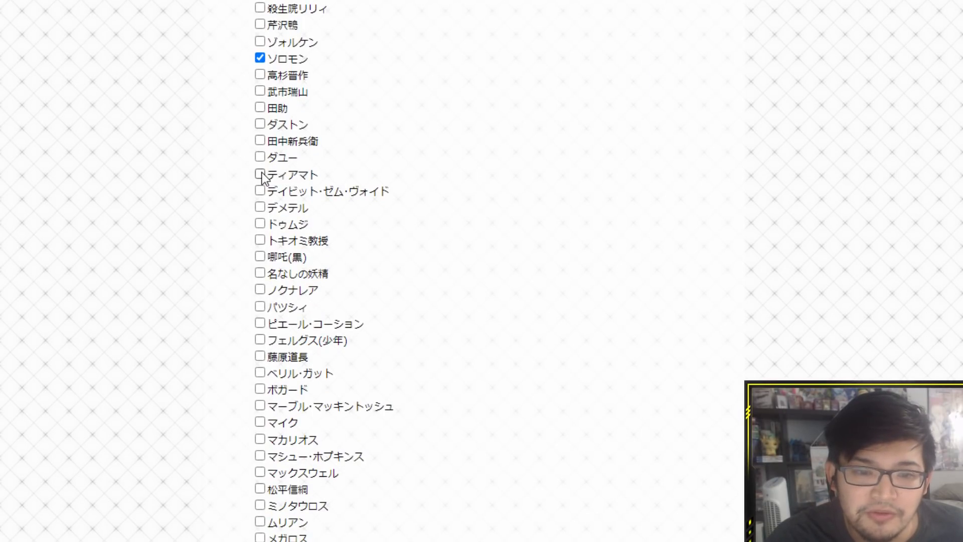
pyautogui.click(261, 174)
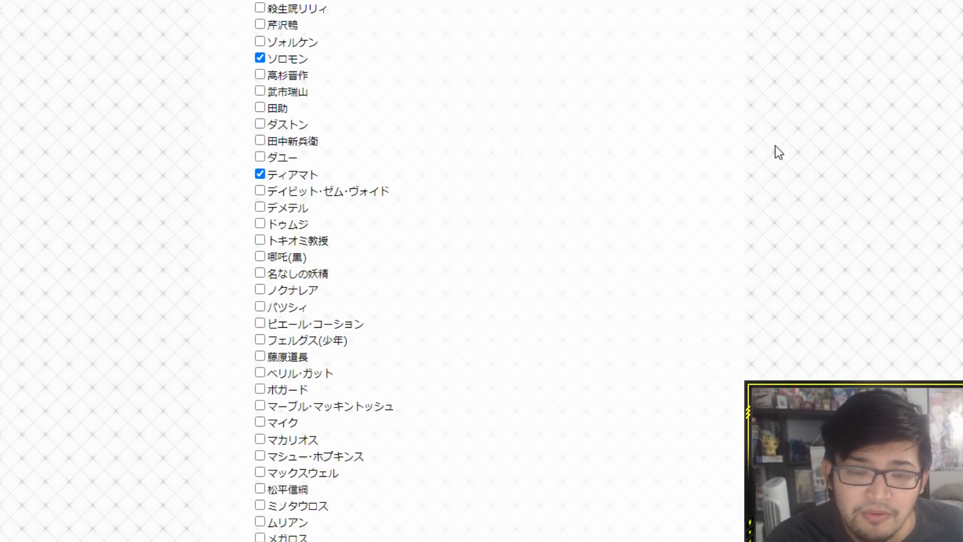
# Scroll around the end of the character list to locate ローラン
pyautogui.scroll(-2, 769, 154)
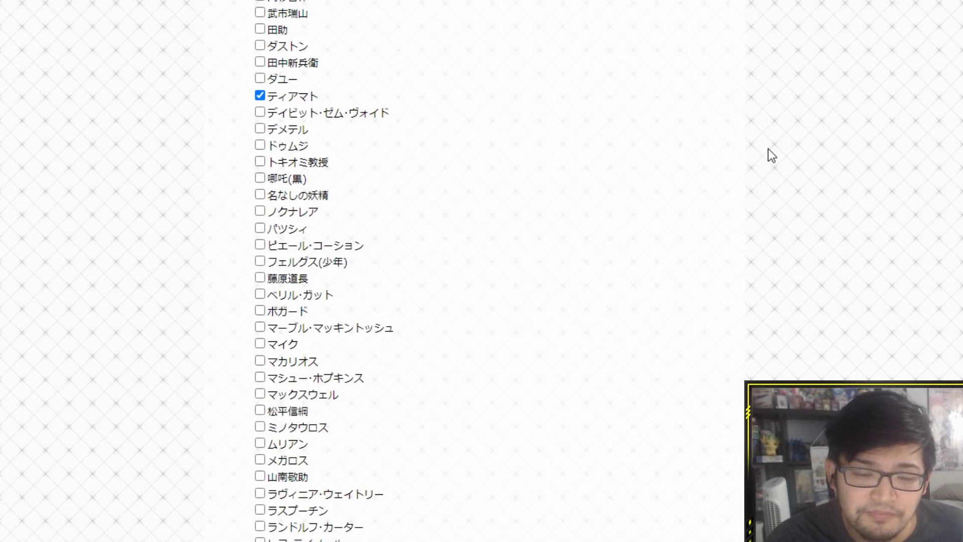
pyautogui.scroll(-4, 768, 148)
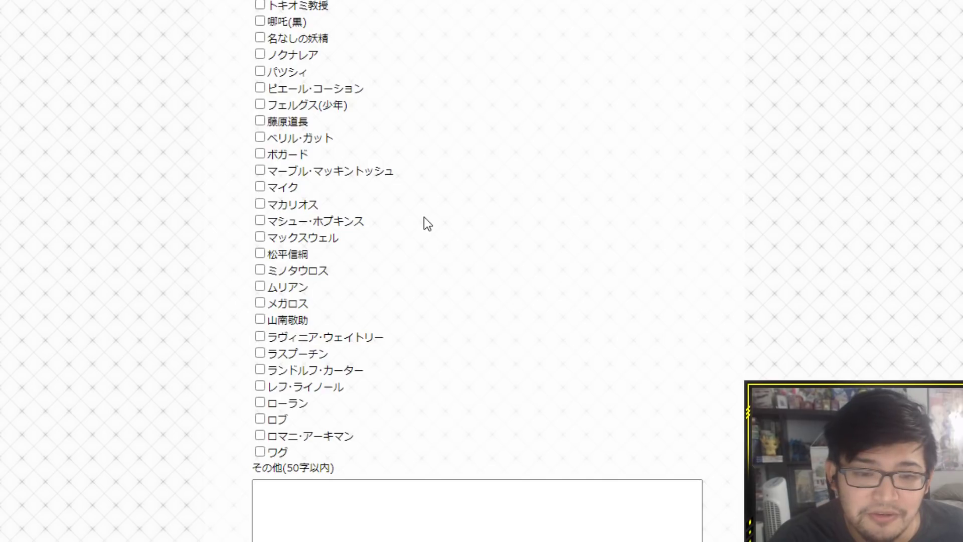
pyautogui.scroll(6, 504, 219)
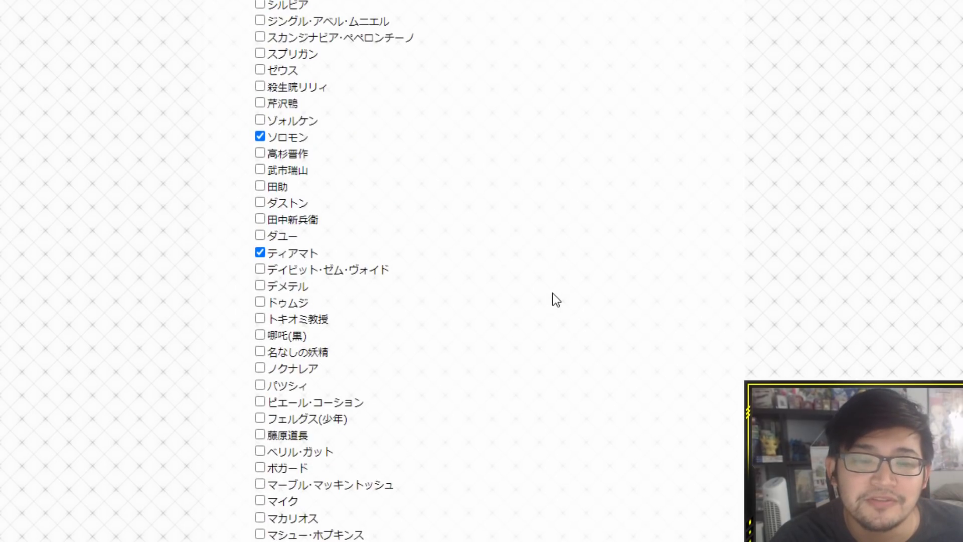
pyautogui.scroll(3, 555, 260)
pyautogui.scroll(3, 548, 256)
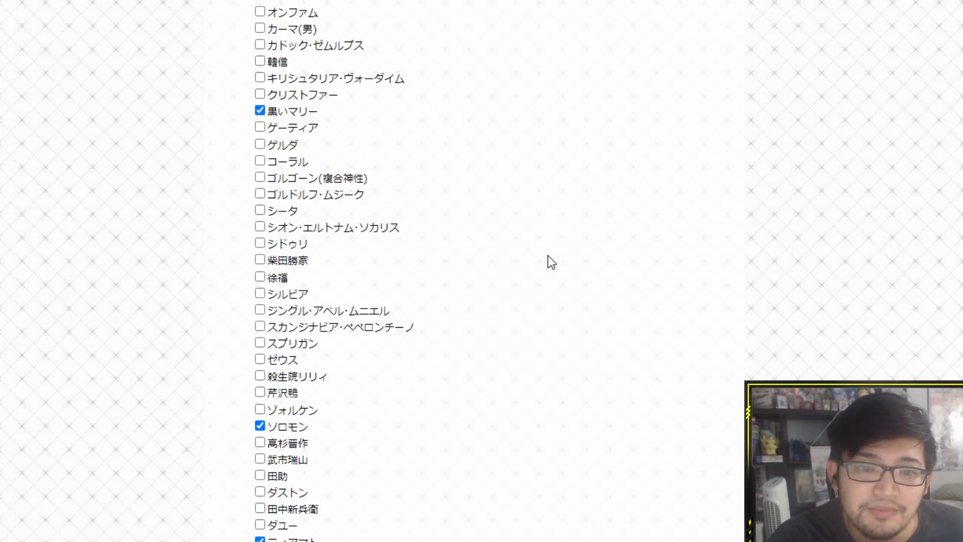
pyautogui.scroll(2, 548, 259)
pyautogui.scroll(-5, 477, 329)
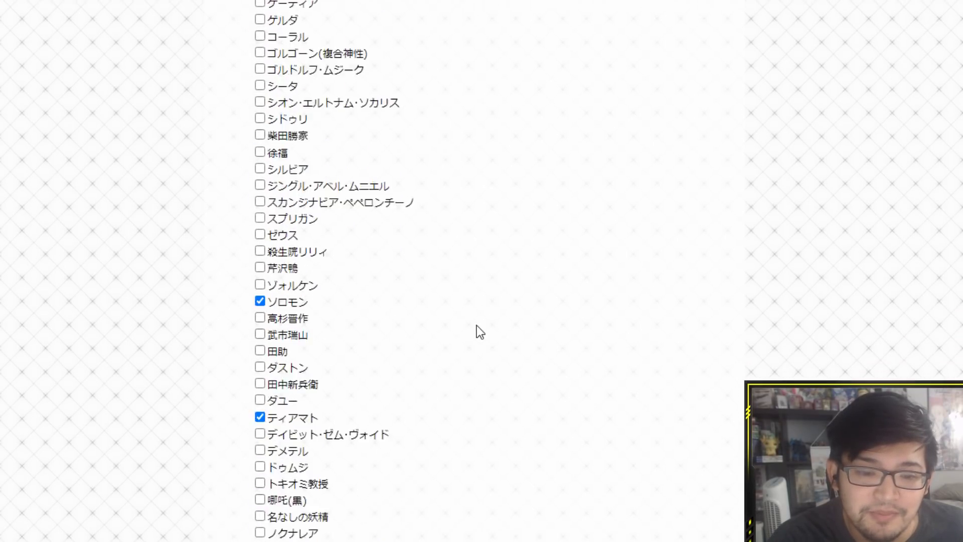
pyautogui.scroll(-3, 469, 329)
pyautogui.scroll(-6, 471, 335)
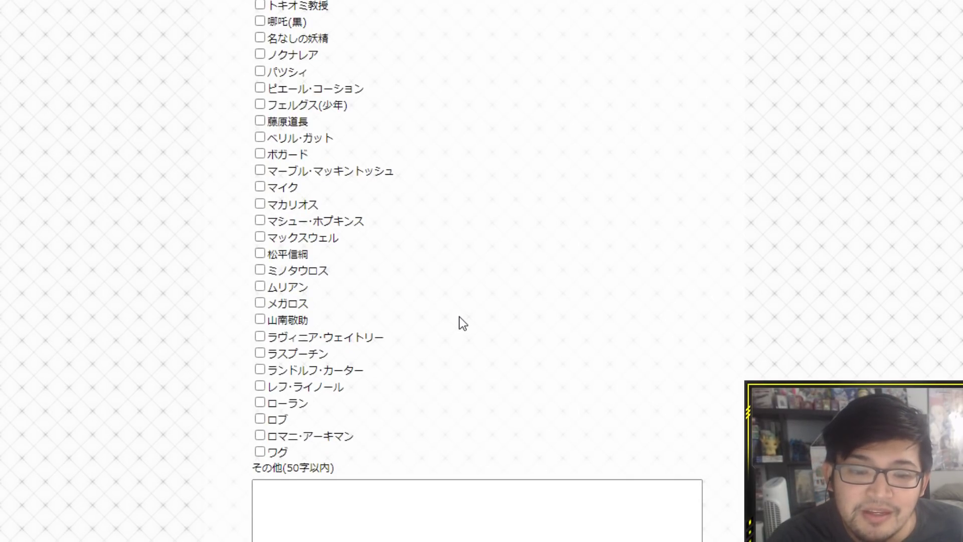
# Tick ローラン as the fourth favourite character
pyautogui.click(260, 403)
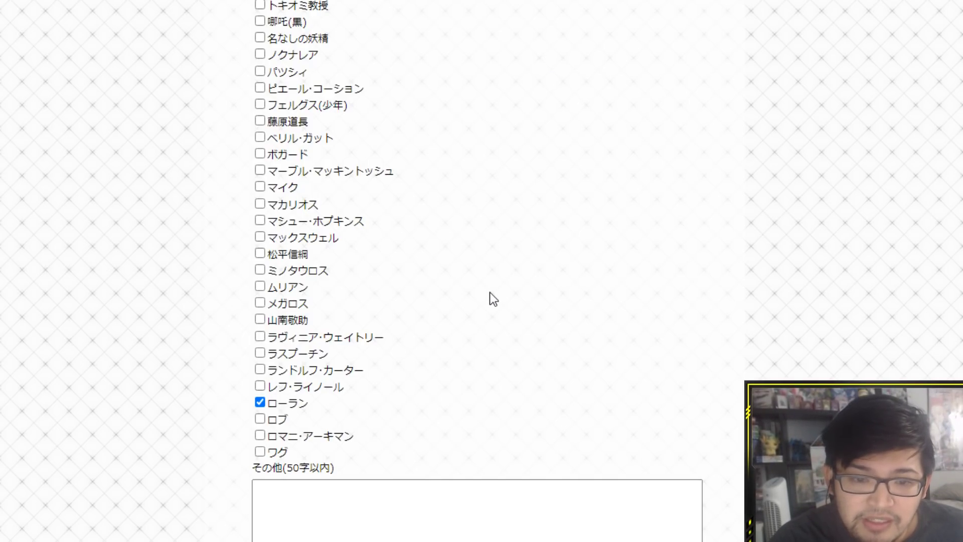
pyautogui.scroll(4, 489, 292)
pyautogui.scroll(3, 489, 295)
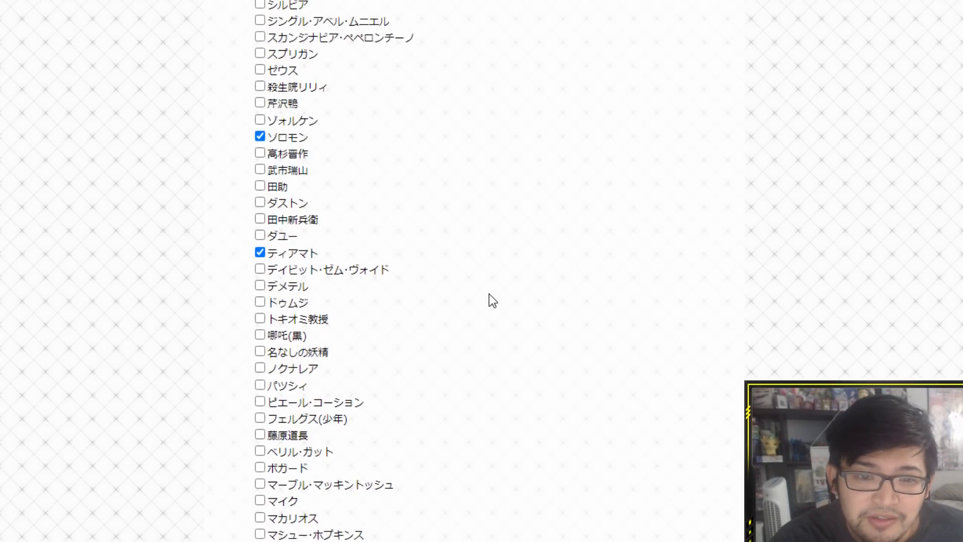
pyautogui.scroll(8, 489, 293)
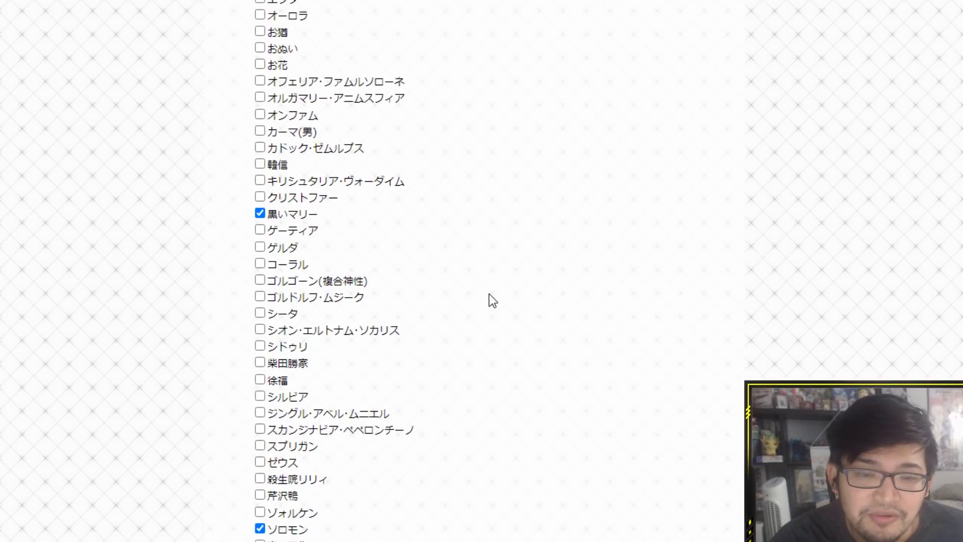
pyautogui.scroll(5, 483, 288)
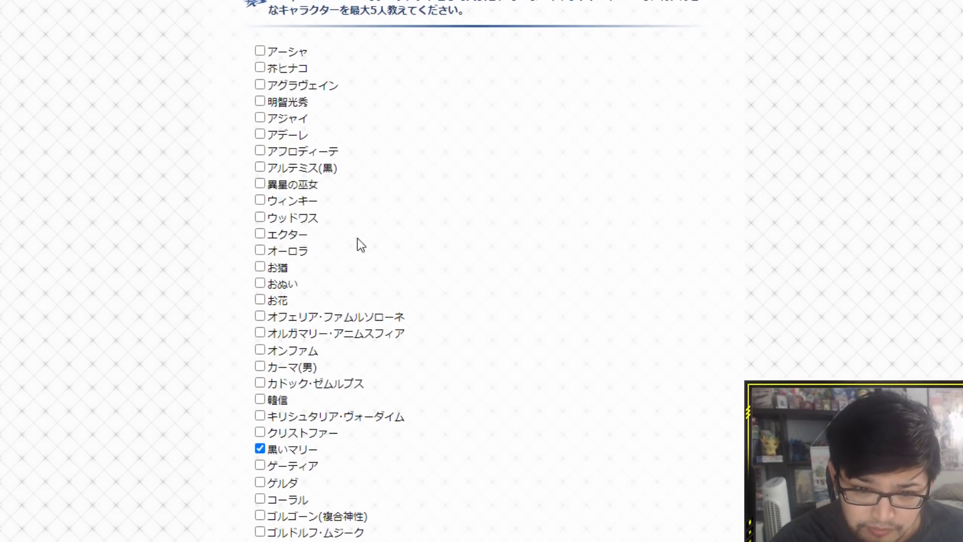
pyautogui.scroll(-2, 340, 316)
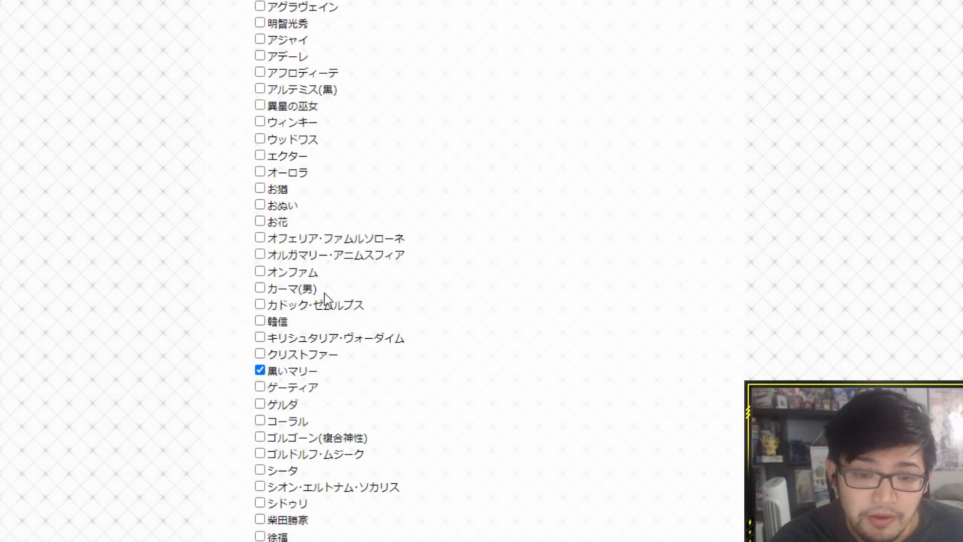
# Highlight and then deselect the names カーマ(男), シータ and シドゥリ in the list
pyautogui.moveTo(318, 295); pyautogui.dragTo(271, 290)
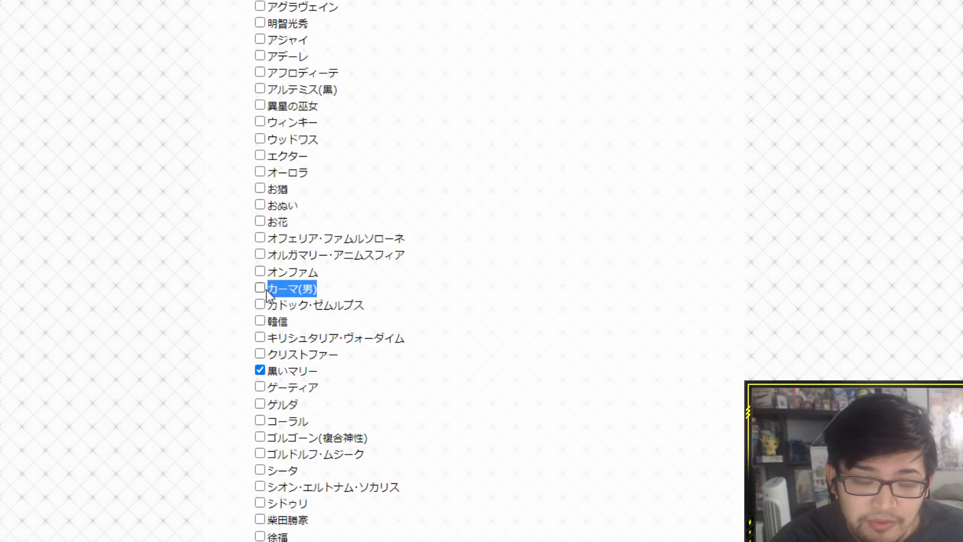
pyautogui.click(535, 303)
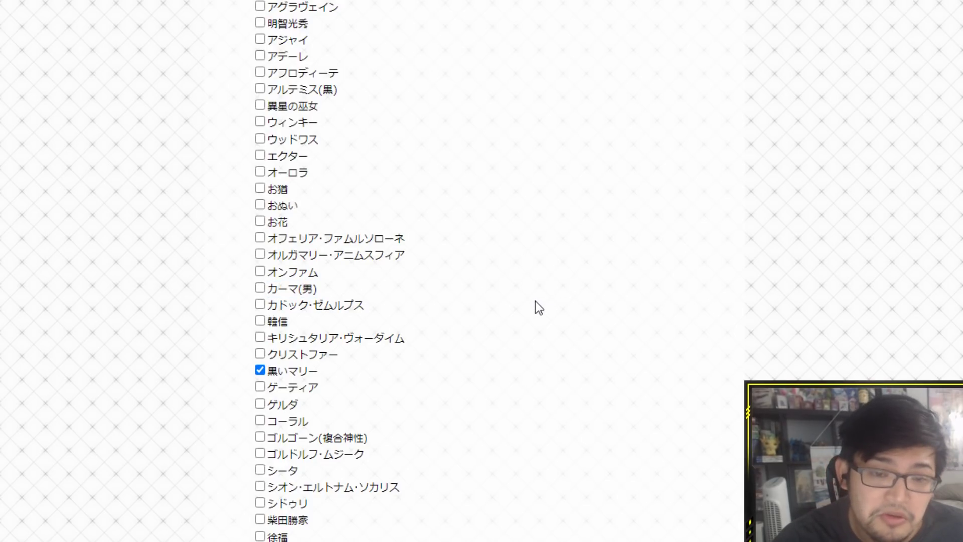
pyautogui.scroll(-3, 506, 313)
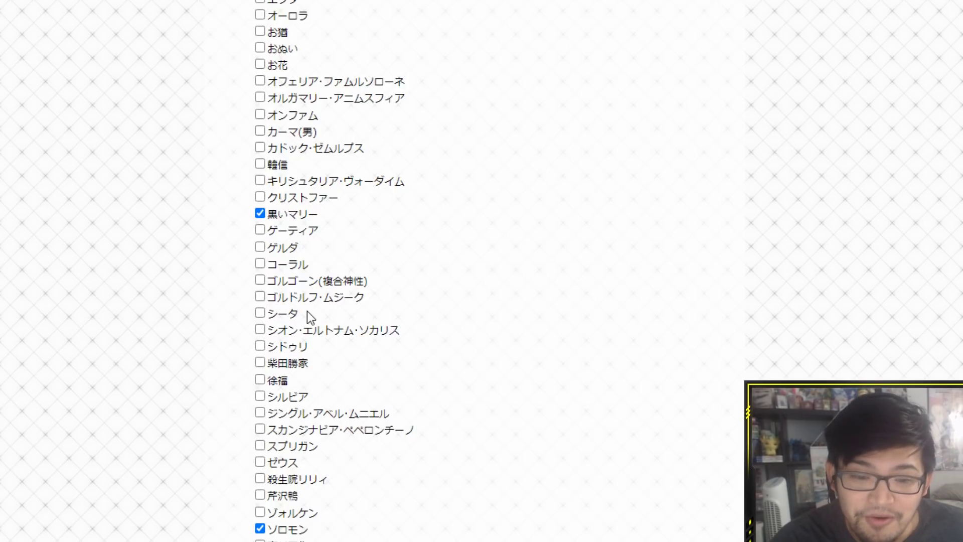
pyautogui.click(542, 225)
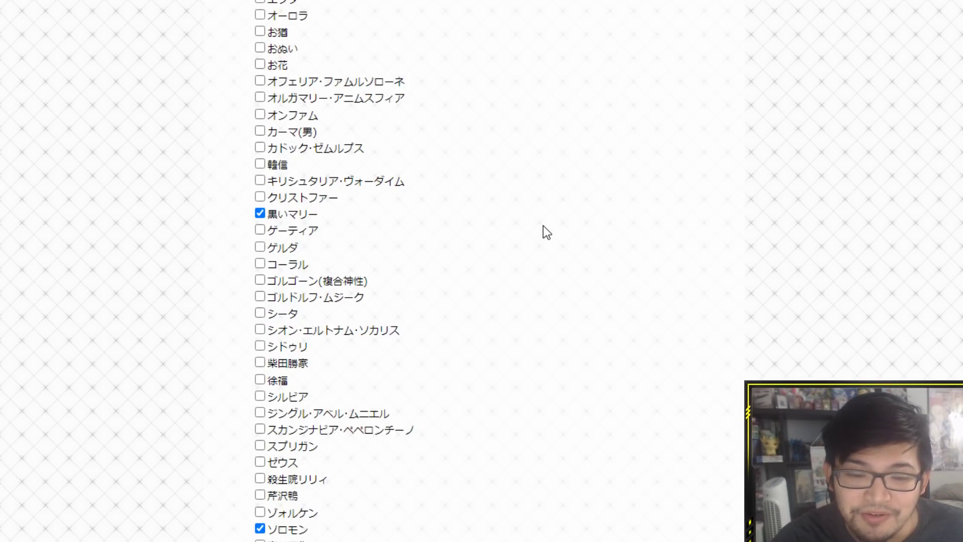
pyautogui.scroll(-3, 543, 226)
pyautogui.moveTo(283, 195); pyautogui.dragTo(271, 195)
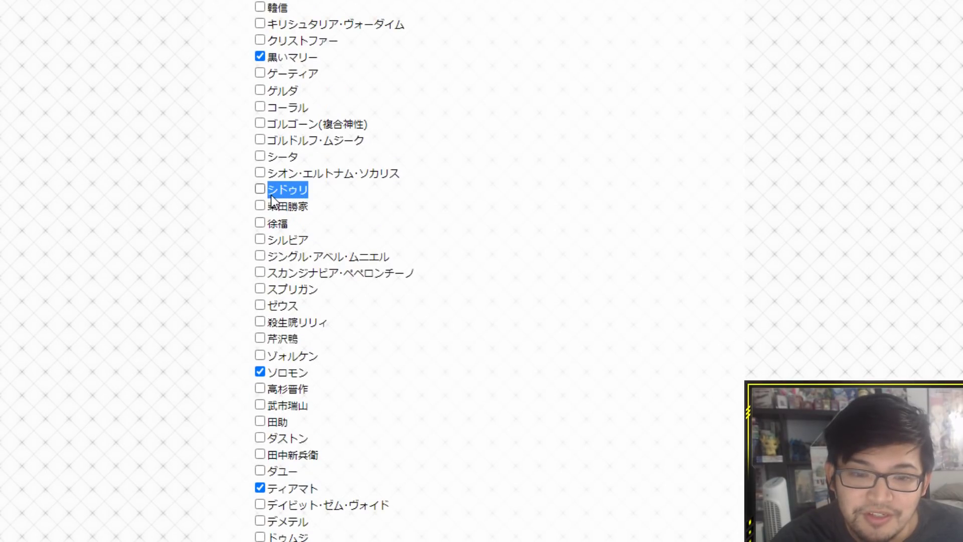
pyautogui.click(520, 178)
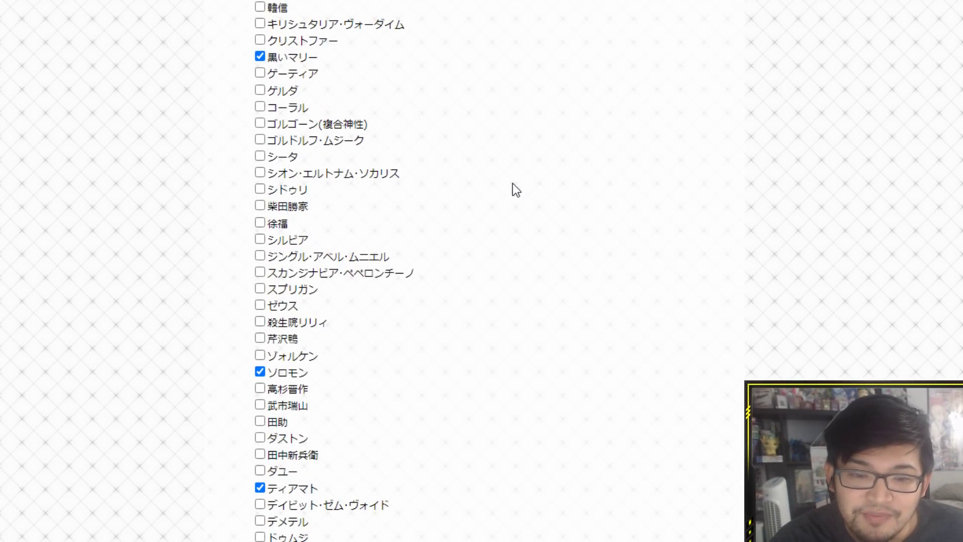
# Tick シオン・エルトナム・ソカリス as the fifth favourite, greying out the remaining options
pyautogui.moveTo(513, 183); pyautogui.dragTo(284, 168)
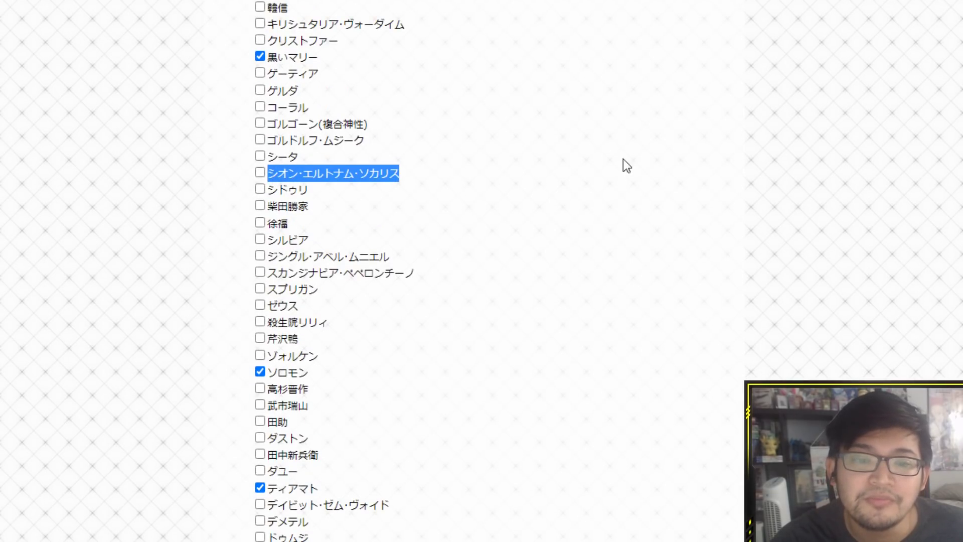
pyautogui.click(638, 169)
pyautogui.click(261, 174)
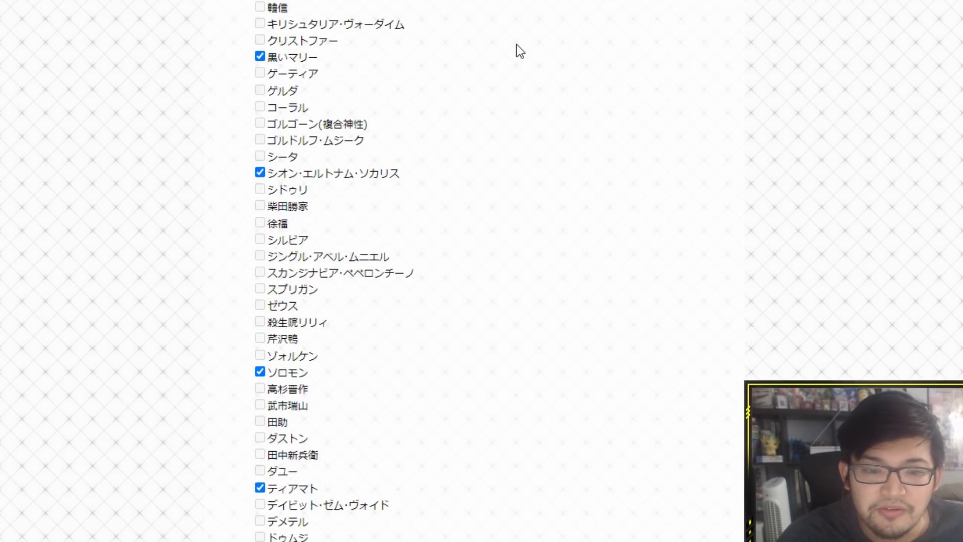
pyautogui.scroll(-3, 427, 87)
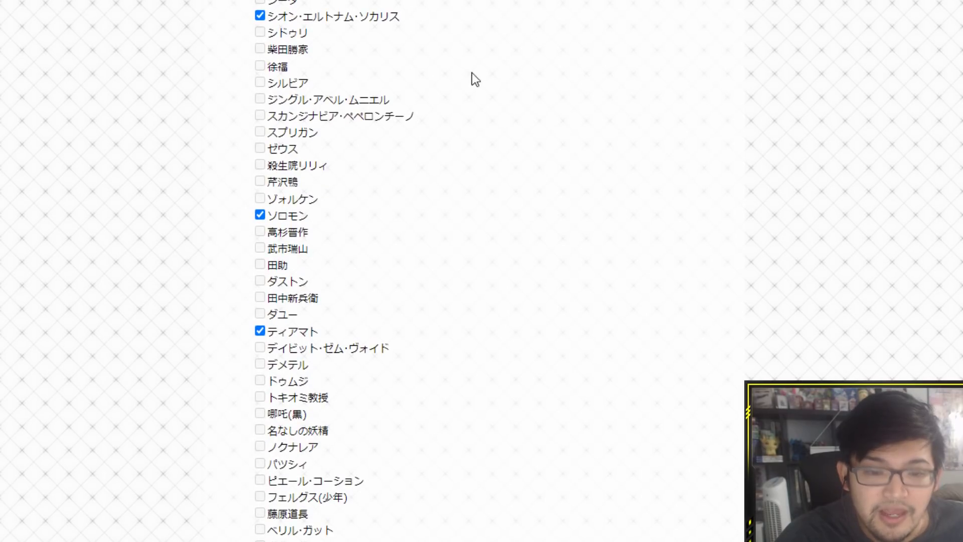
pyautogui.scroll(8, 597, 181)
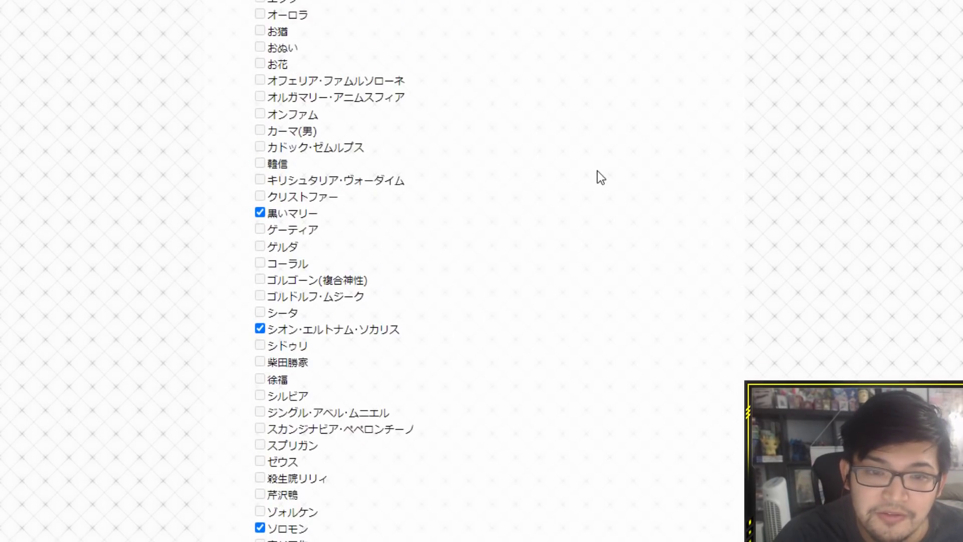
pyautogui.scroll(-6, 596, 184)
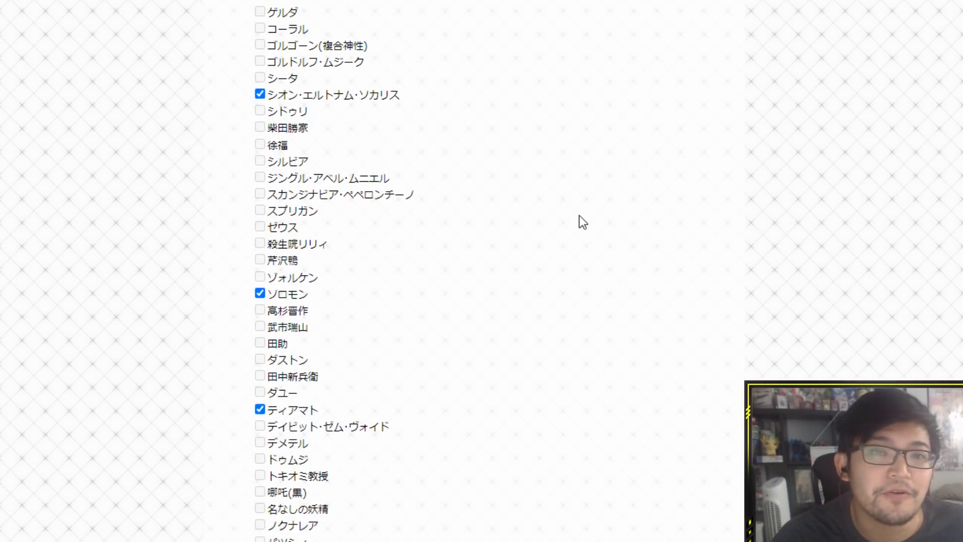
pyautogui.scroll(-10, 646, 200)
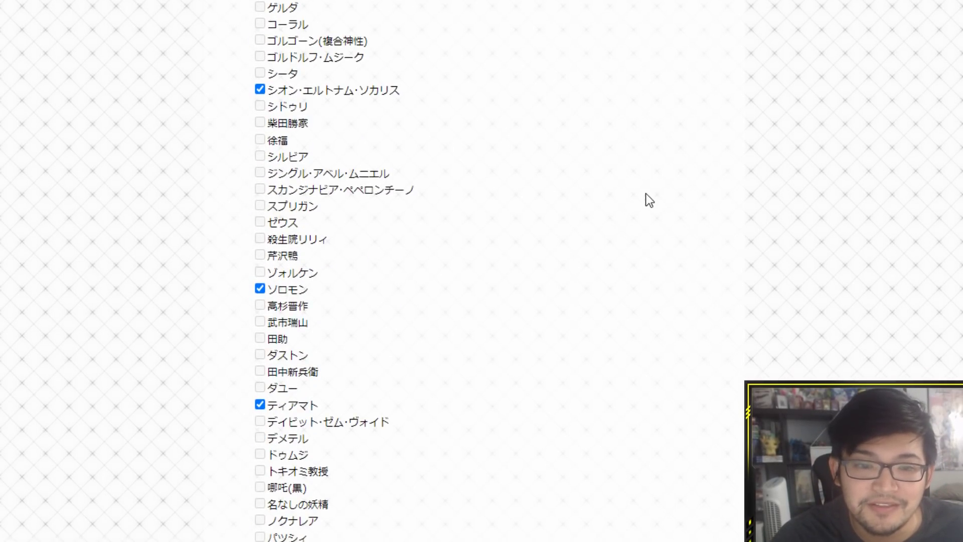
pyautogui.scroll(16, 688, 178)
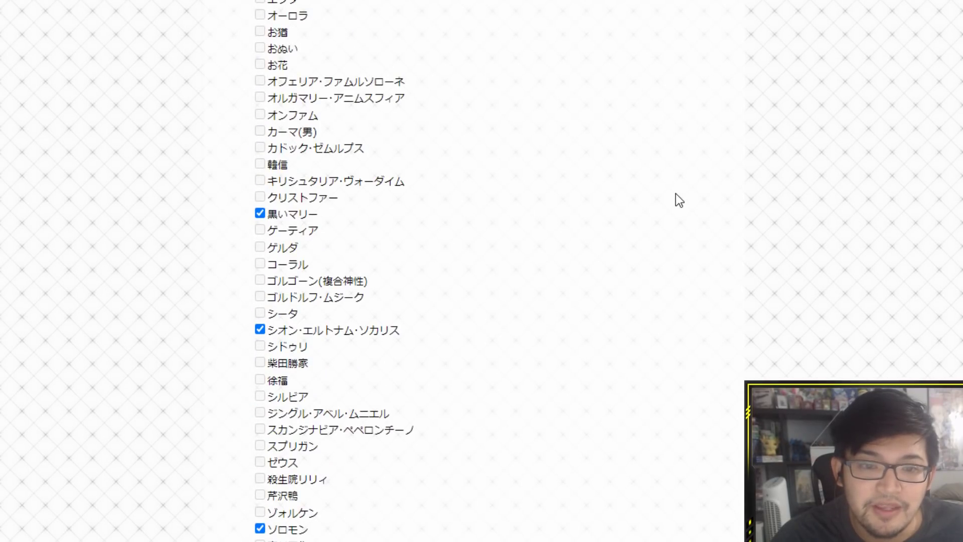
pyautogui.scroll(-2, 532, 236)
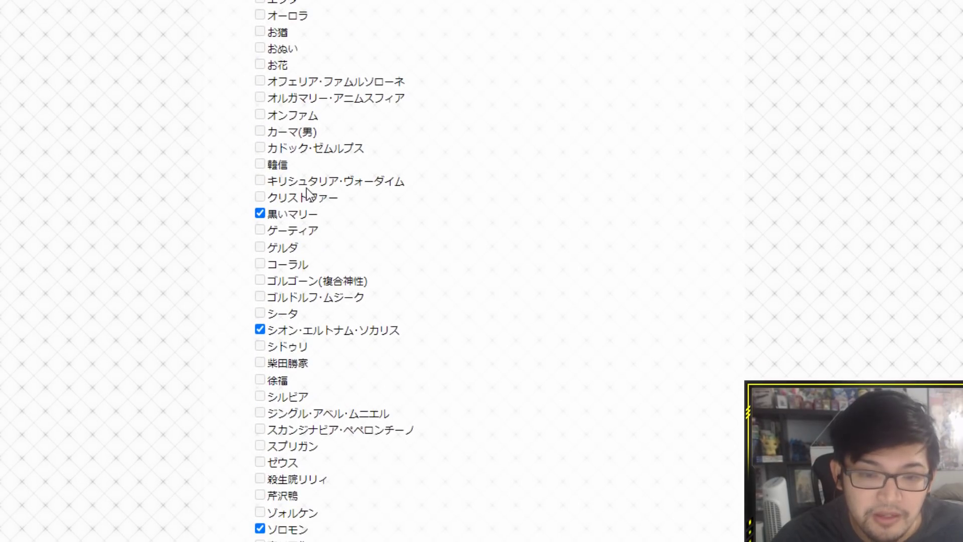
pyautogui.scroll(-5, 438, 176)
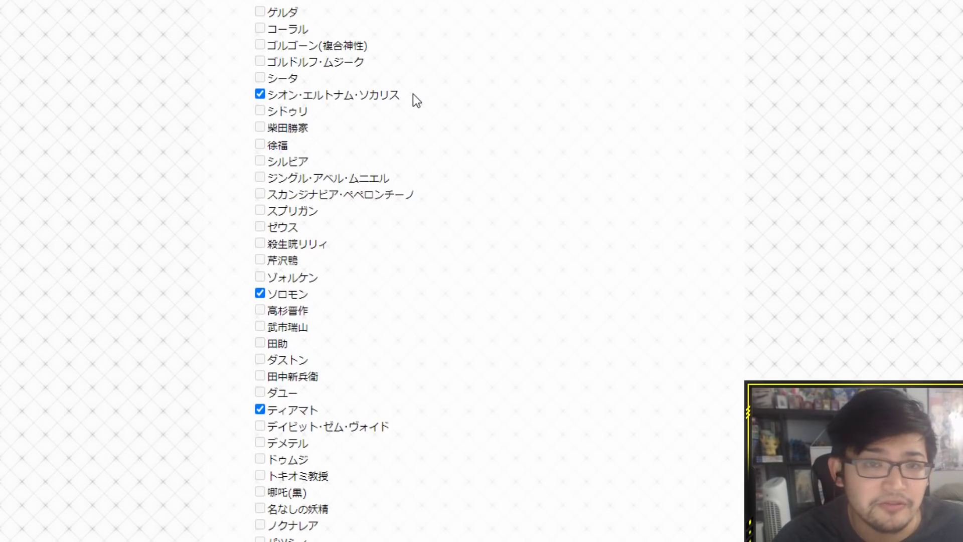
pyautogui.scroll(-3, 440, 198)
pyautogui.scroll(3, 431, 189)
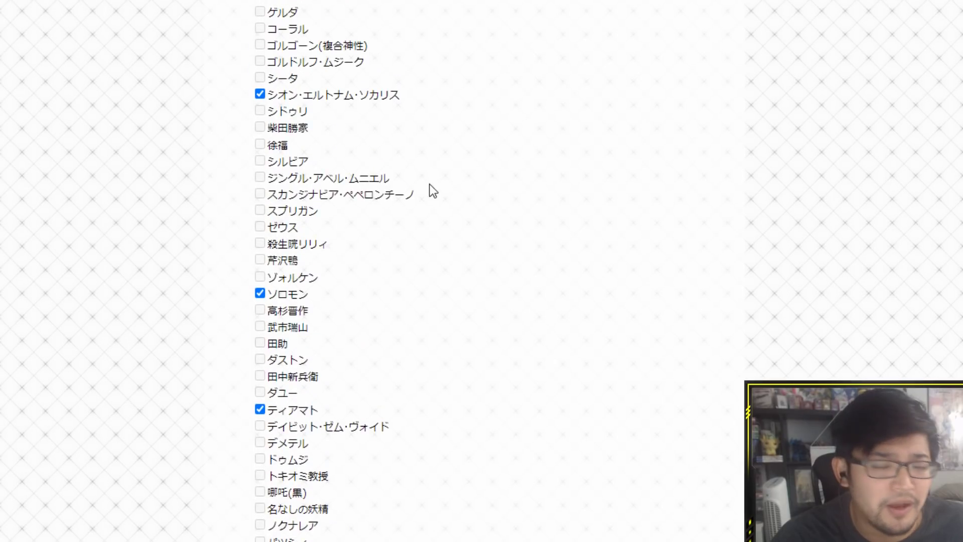
pyautogui.moveTo(401, 90); pyautogui.dragTo(266, 95)
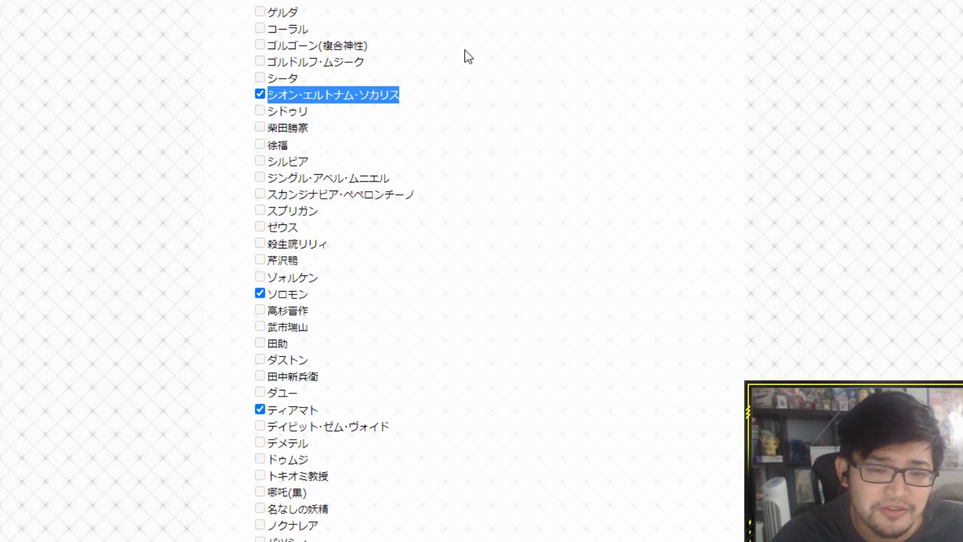
pyautogui.click(483, 43)
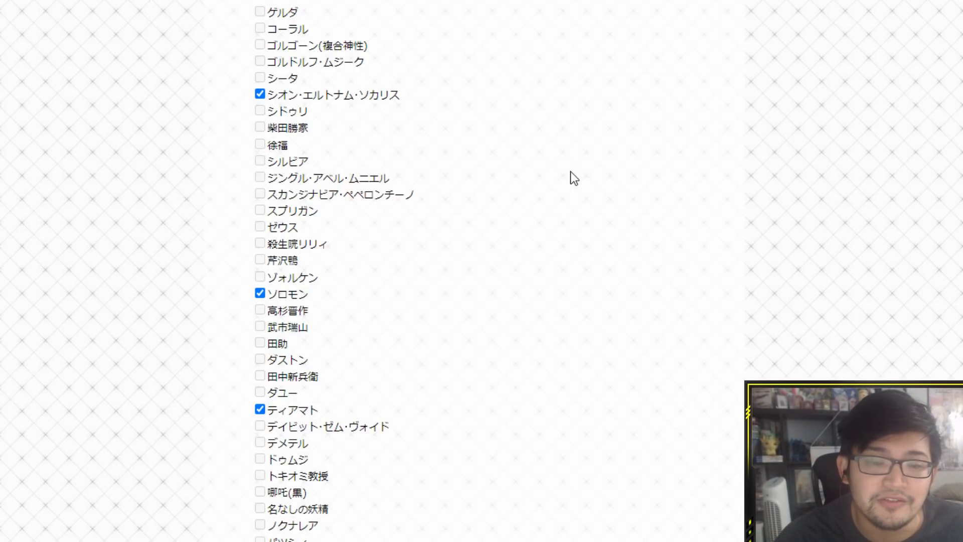
pyautogui.scroll(-3, 476, 196)
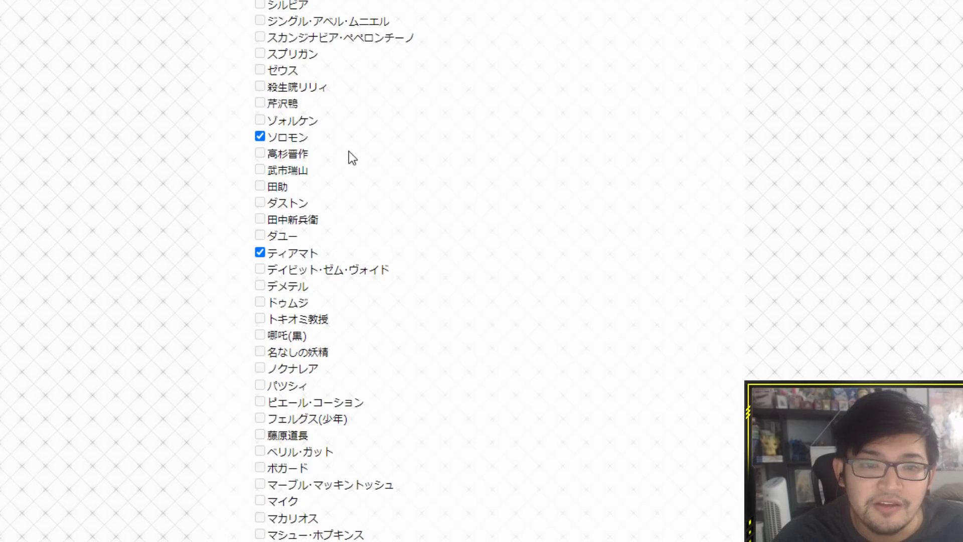
pyautogui.moveTo(321, 140); pyautogui.dragTo(281, 139)
pyautogui.click(289, 138)
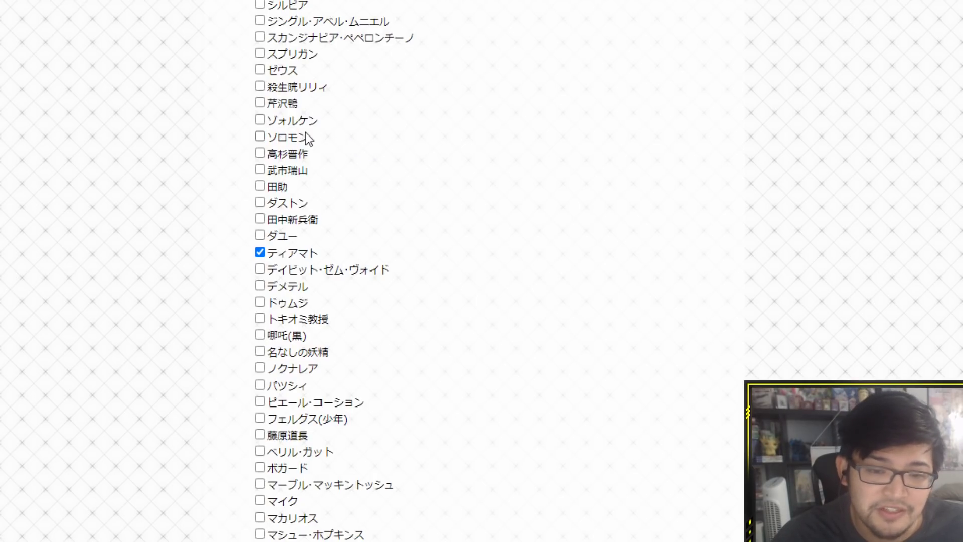
pyautogui.click(259, 136)
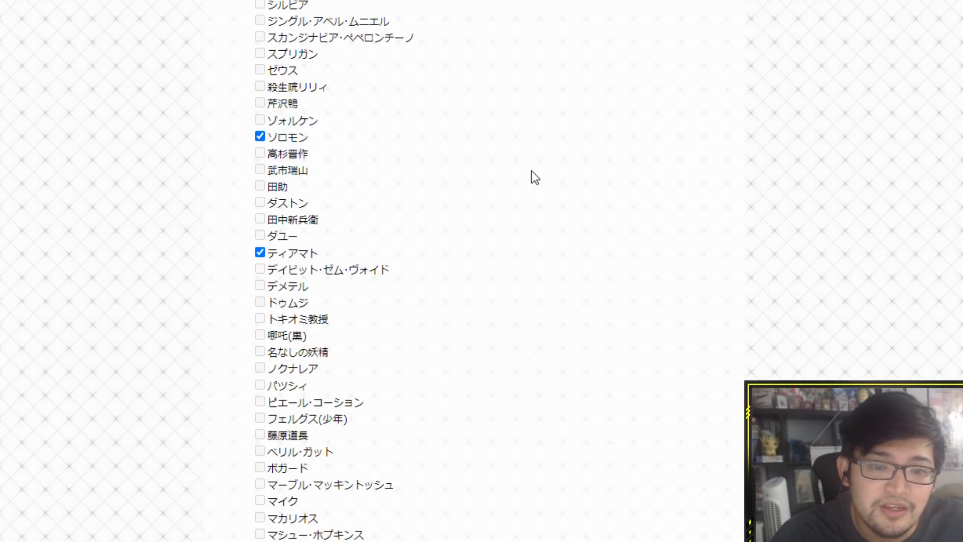
pyautogui.scroll(-2, 451, 171)
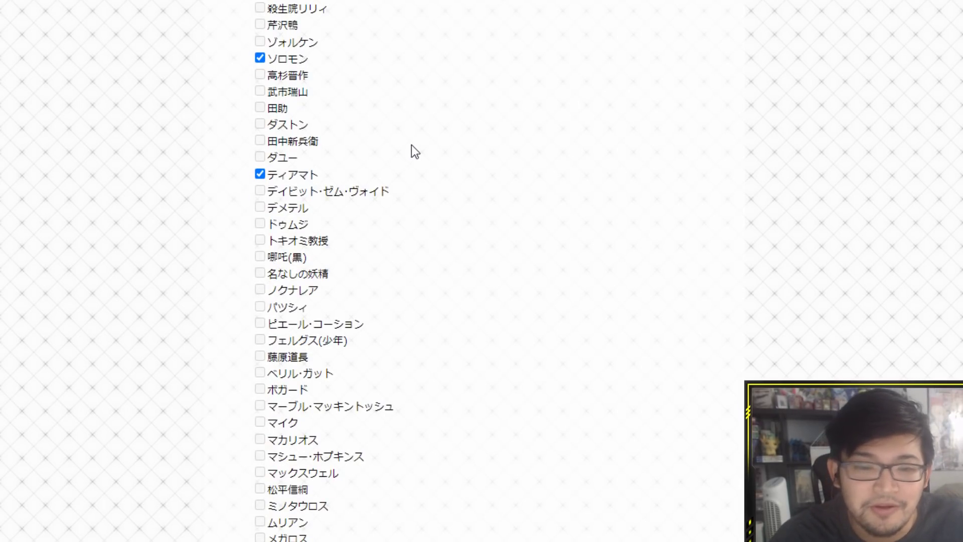
pyautogui.scroll(-8, 417, 145)
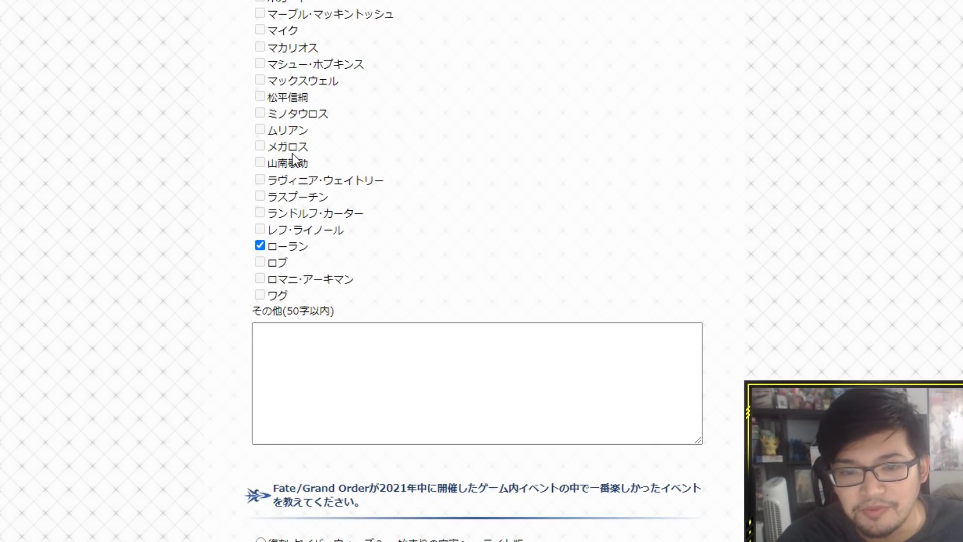
pyautogui.scroll(2, 474, 291)
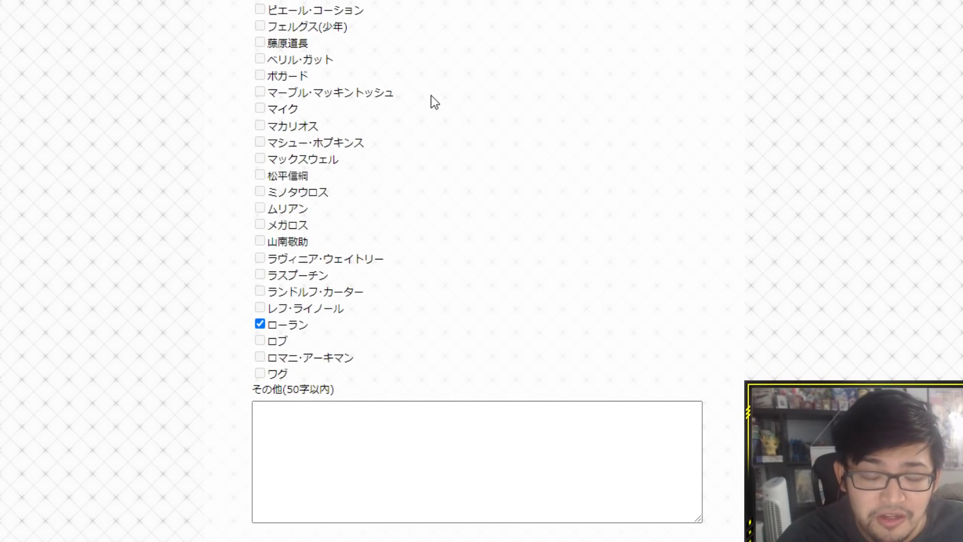
pyautogui.scroll(5, 393, 150)
pyautogui.scroll(-3, 358, 176)
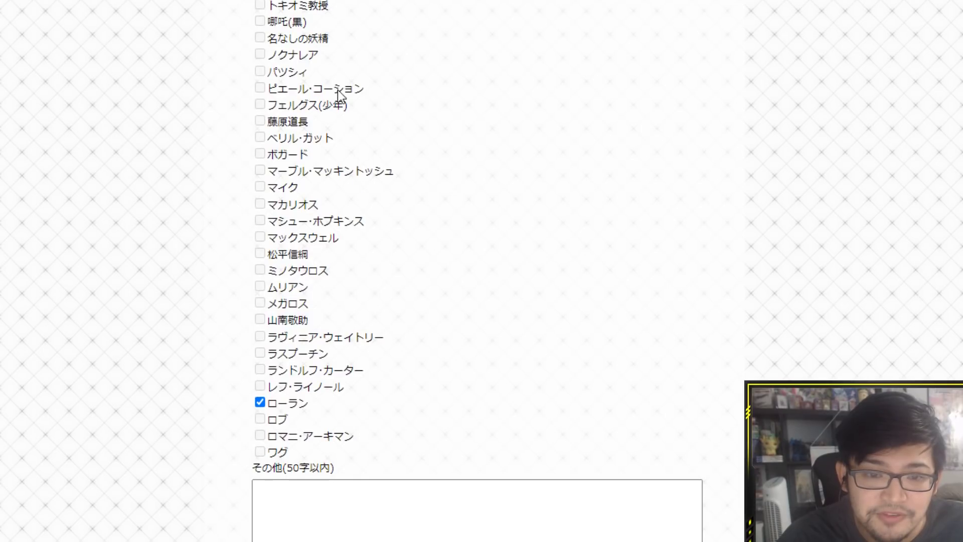
pyautogui.scroll(-3, 341, 99)
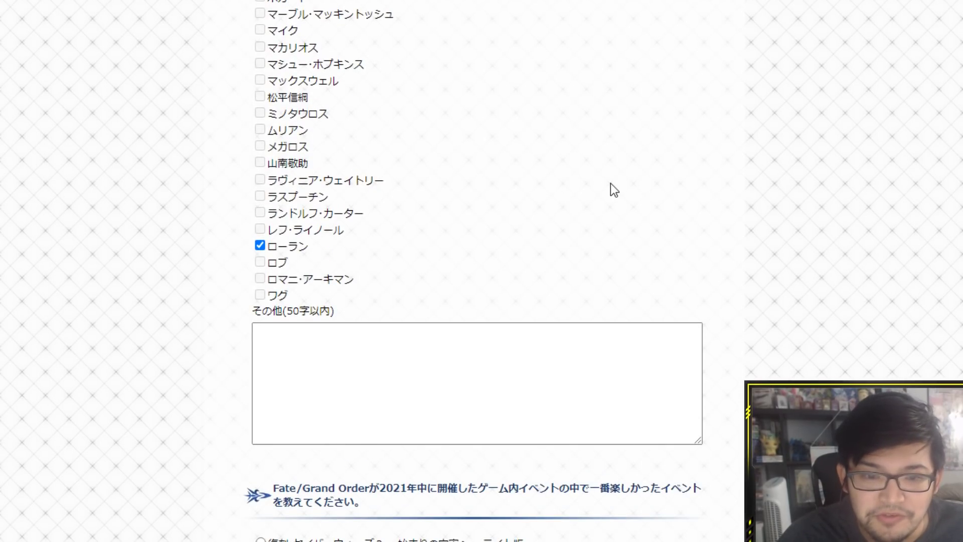
pyautogui.scroll(5, 563, 212)
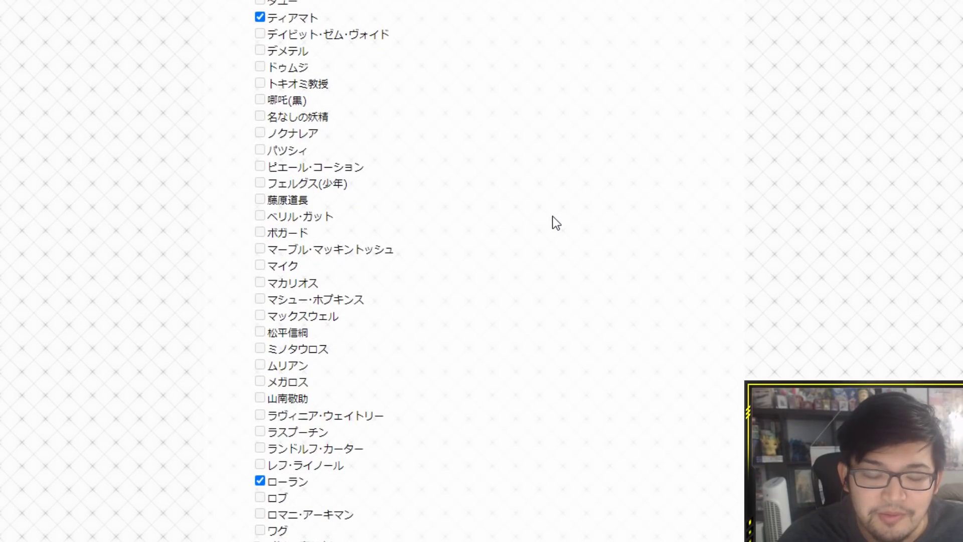
pyautogui.scroll(13, 376, 221)
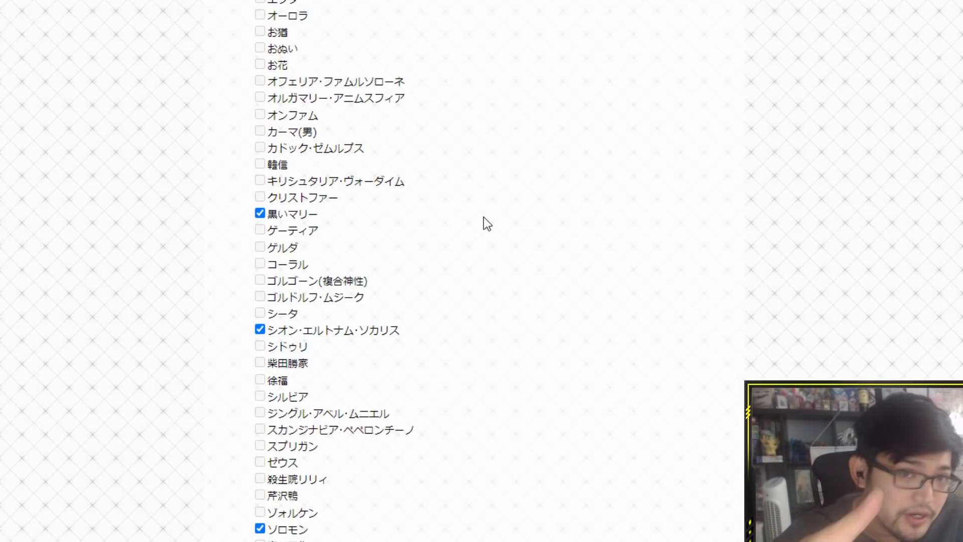
pyautogui.scroll(5, 524, 206)
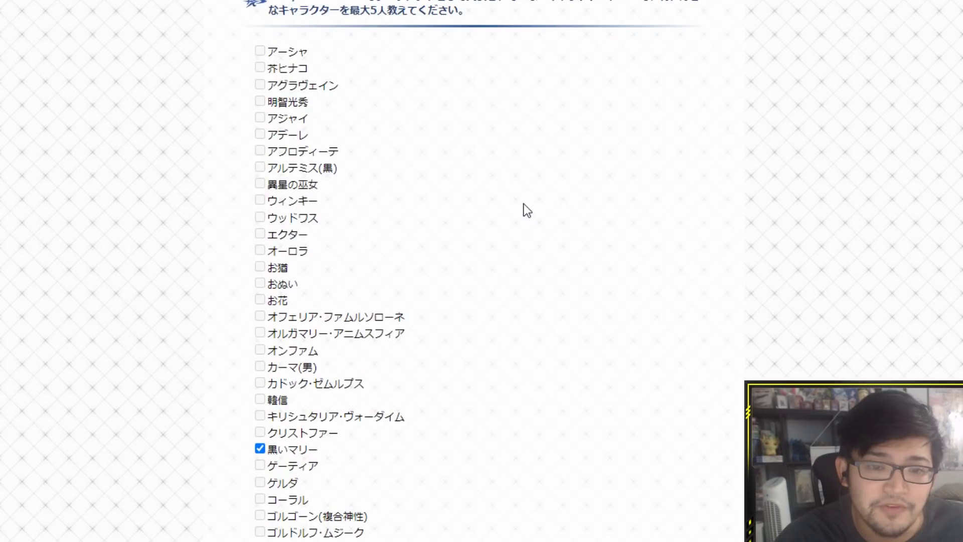
pyautogui.scroll(-5, 525, 214)
pyautogui.scroll(-6, 511, 213)
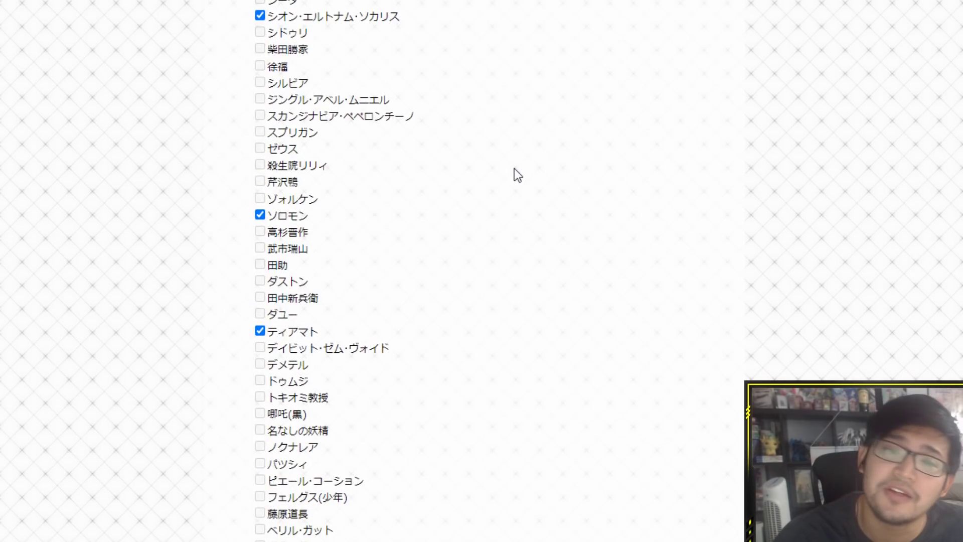